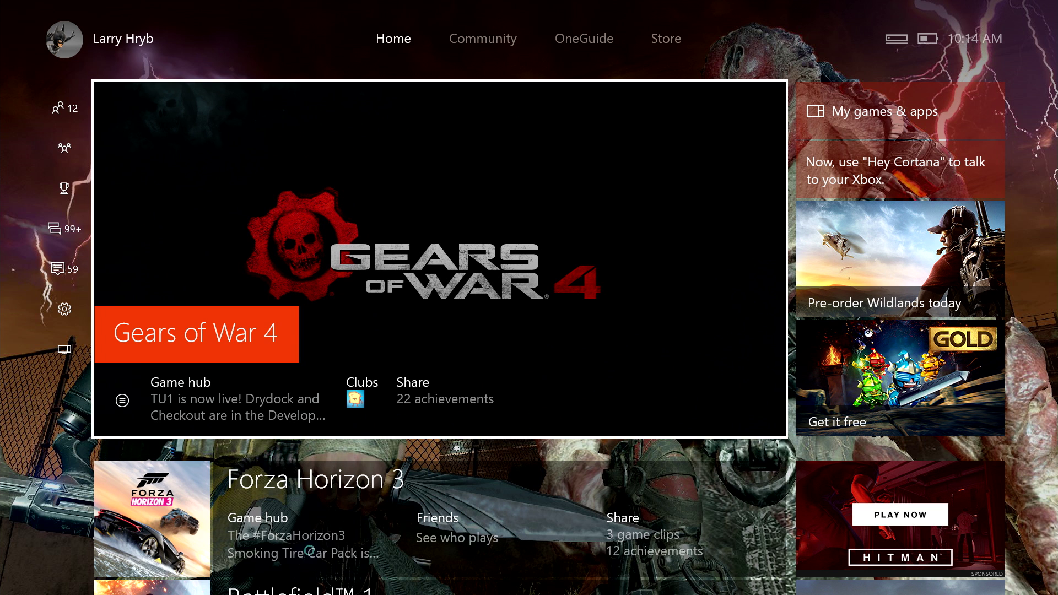
# Step: Open the first club listed in the Friends & clubs panel
pyautogui.press('Left')
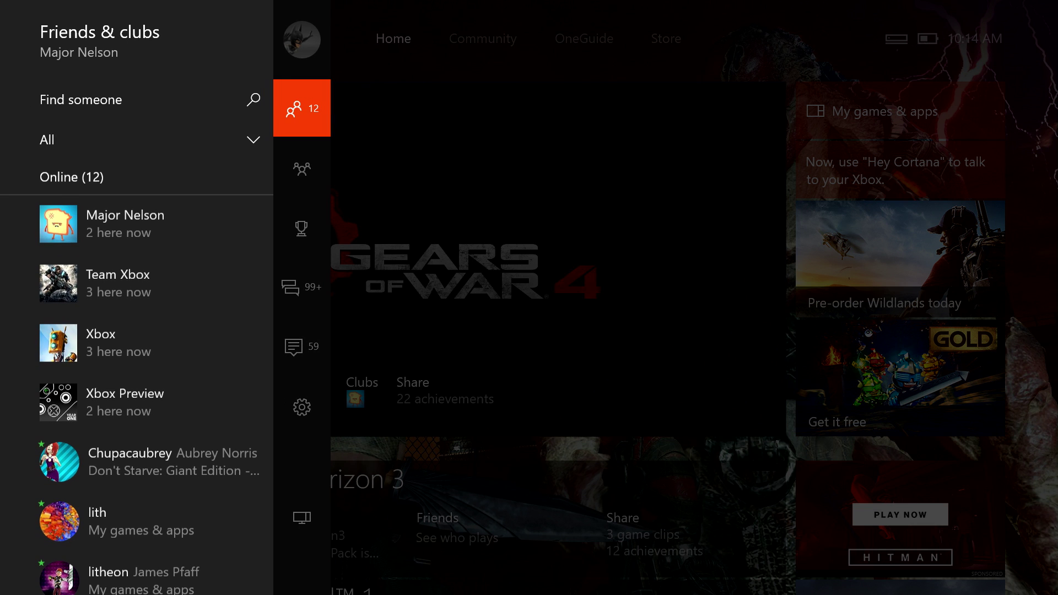
pyautogui.press('Right')
pyautogui.press('Down')
pyautogui.press('Down')
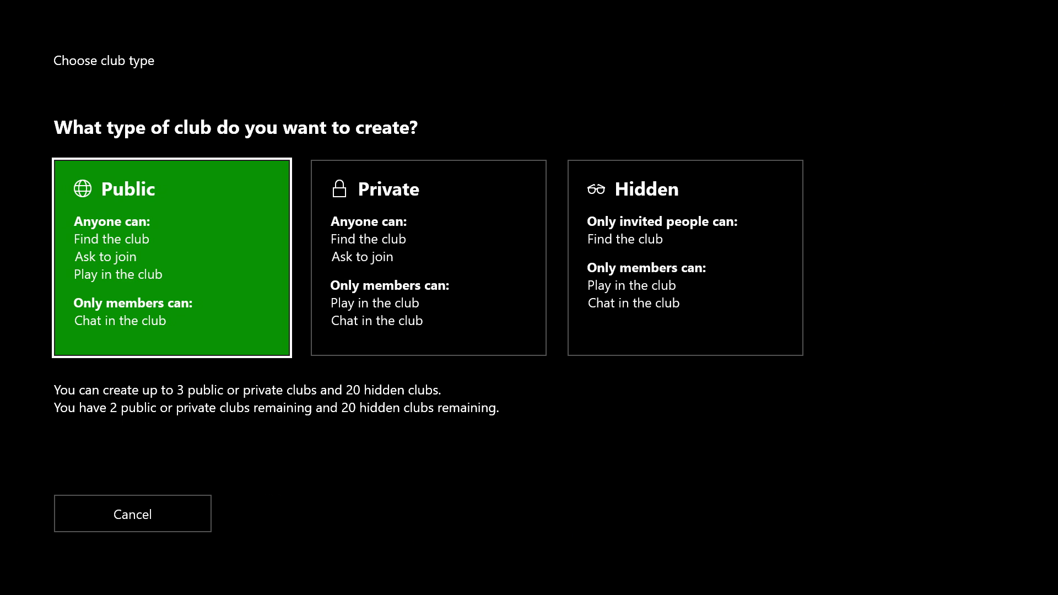
# Step: Review the Private and Hidden club type options after Public
pyautogui.press('Right')
pyautogui.press('Right')
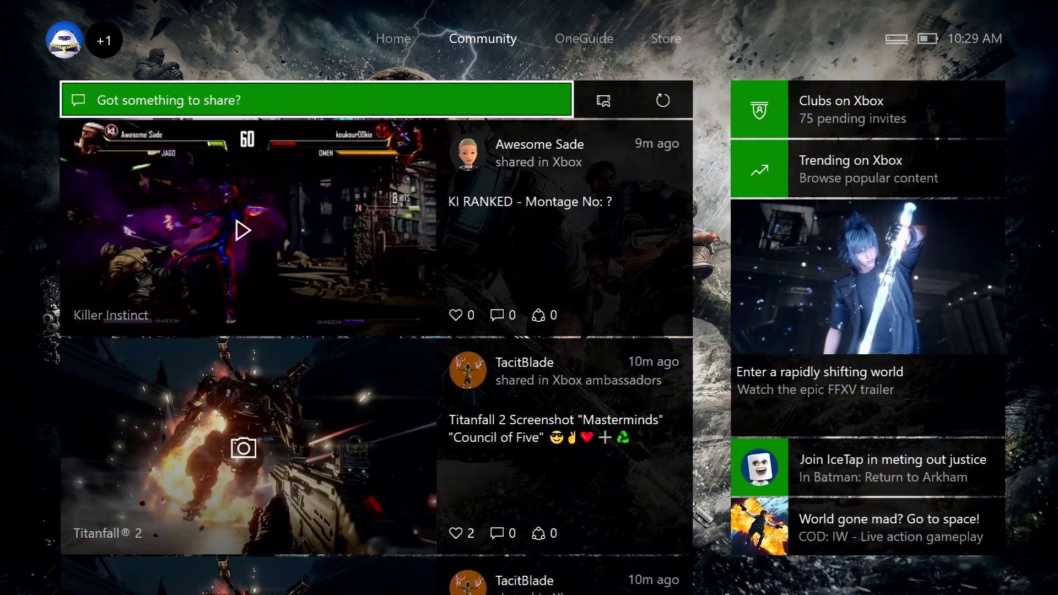
# Step: Start a new Public club from the Community page's Clubs on Xbox entry
pyautogui.press('Right')
pyautogui.press('Right')
pyautogui.press('Right')
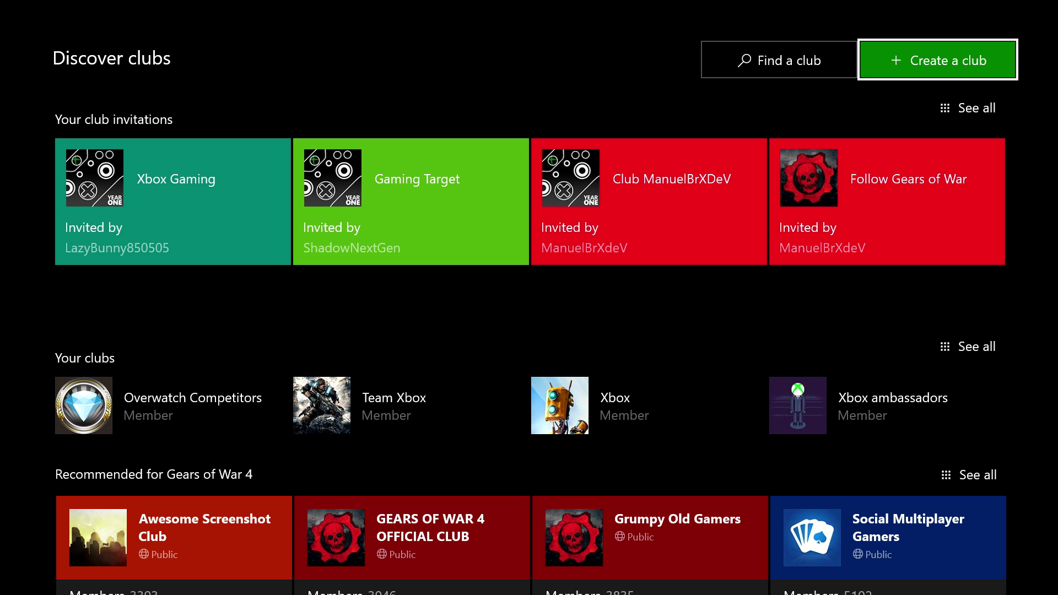
pyautogui.press('Return')
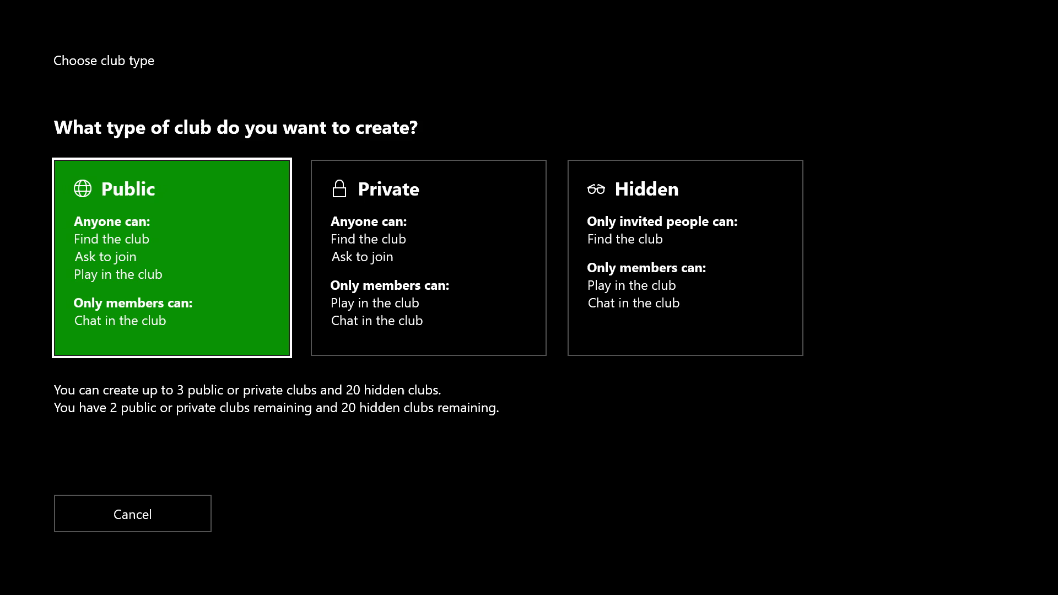
pyautogui.press('Return')
pyautogui.write('de')
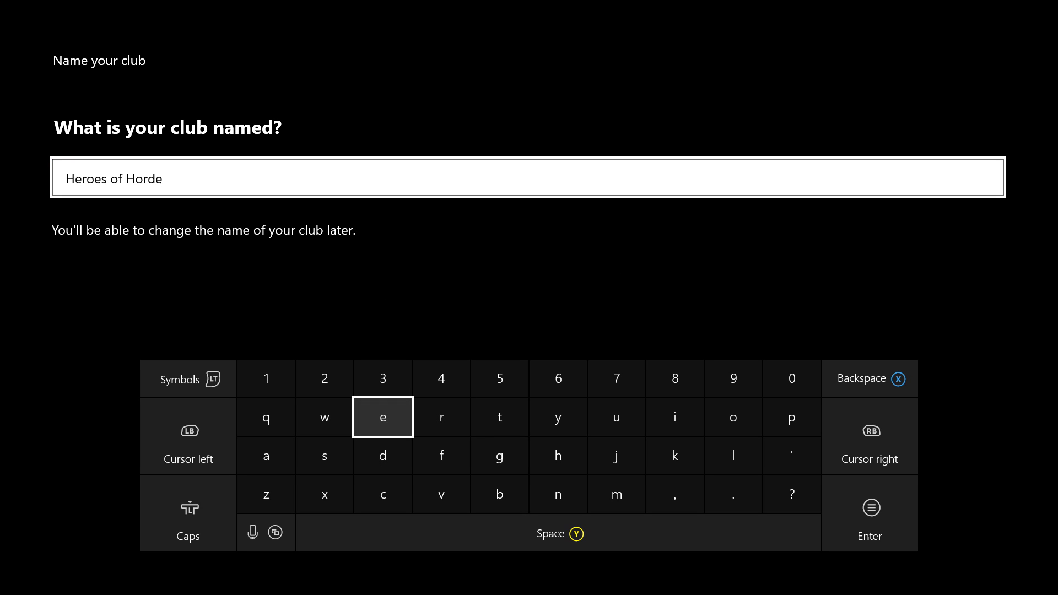
# Step: Confirm the name Heroes of Horde and add Mic required, No swearing and Trash-talking OK tags
pyautogui.press('Return')
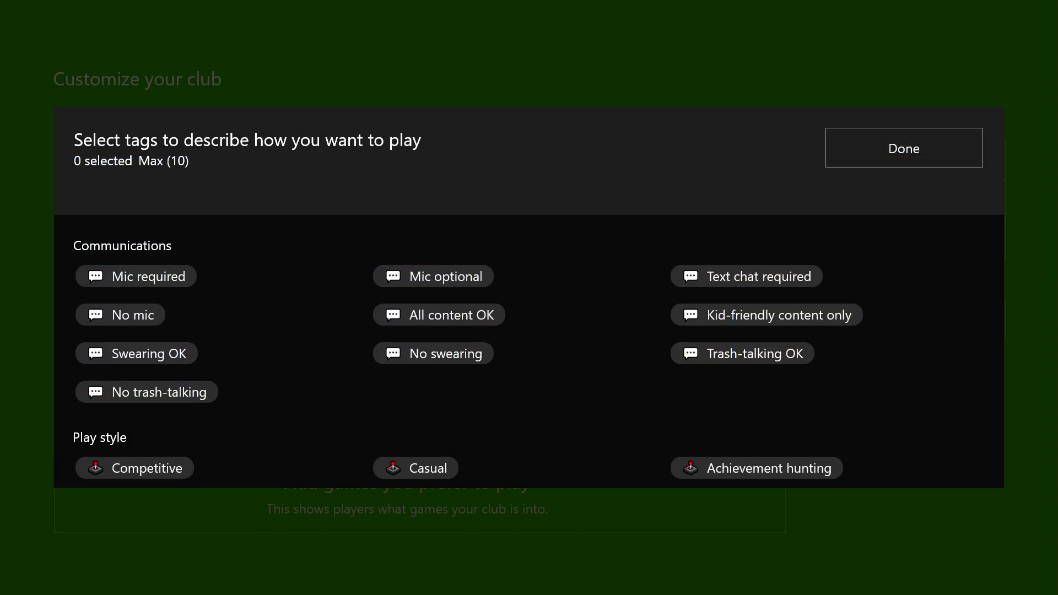
pyautogui.press('Left')
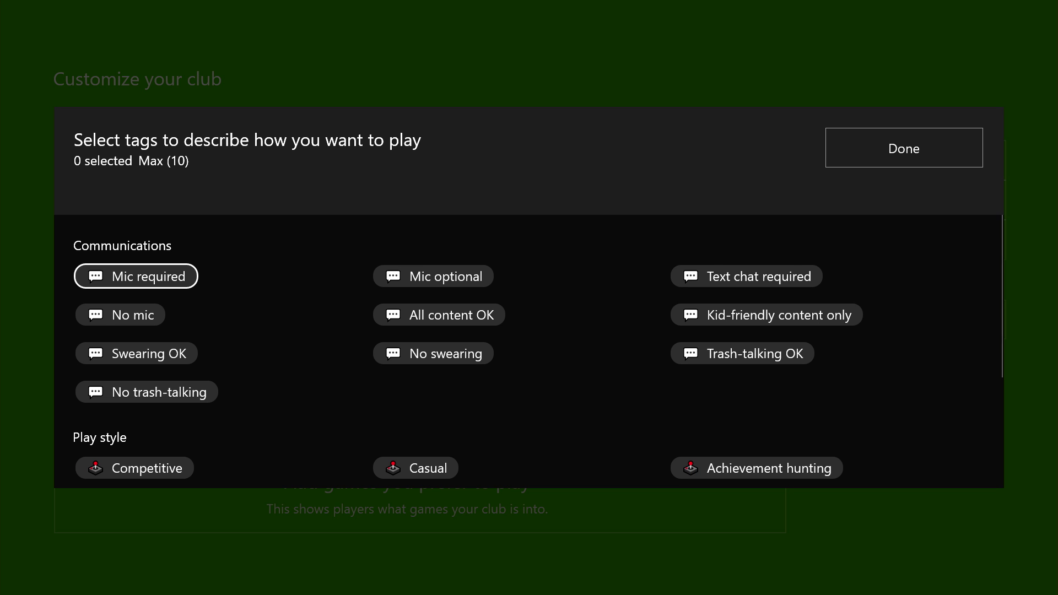
pyautogui.press('Return')
pyautogui.press('Down')
pyautogui.press('Right')
pyautogui.press('Down')
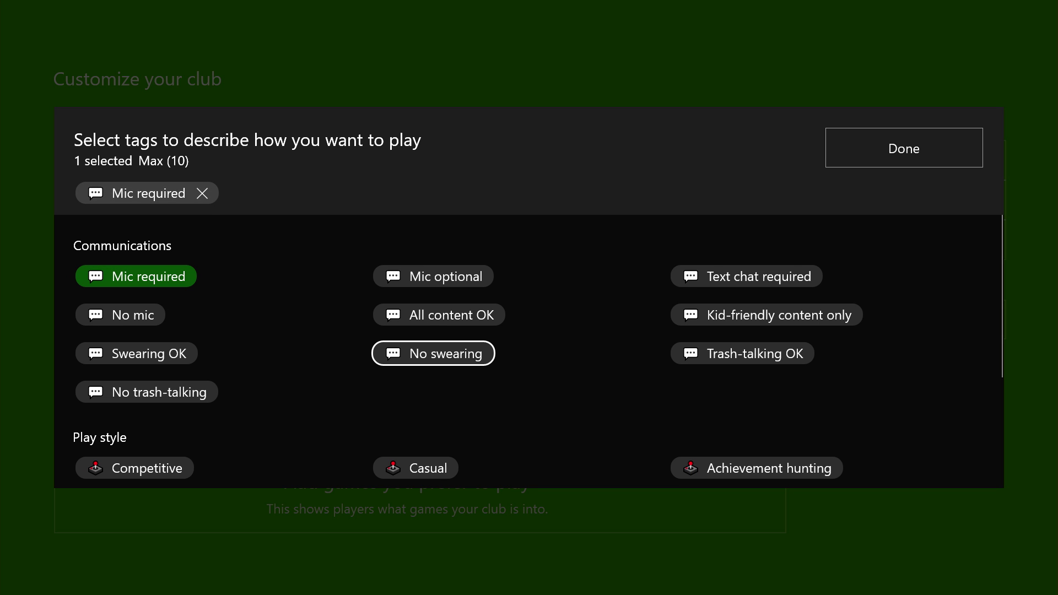
pyautogui.press('Return')
pyautogui.press('Right')
pyautogui.press('Return')
pyautogui.press('Down')
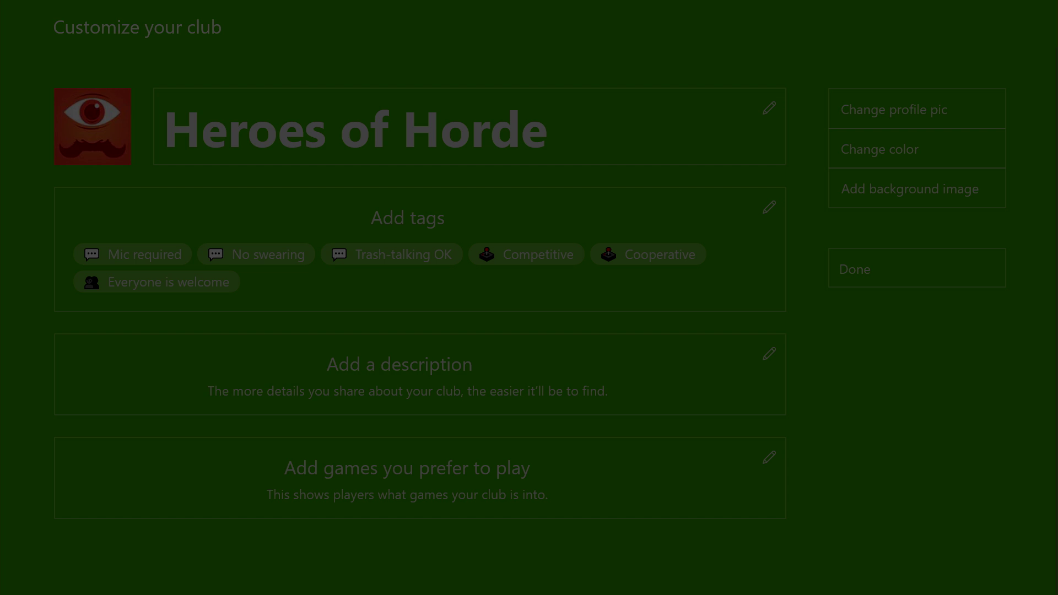
# Step: Add Gears of War 4 as the club's game
pyautogui.press('Down')
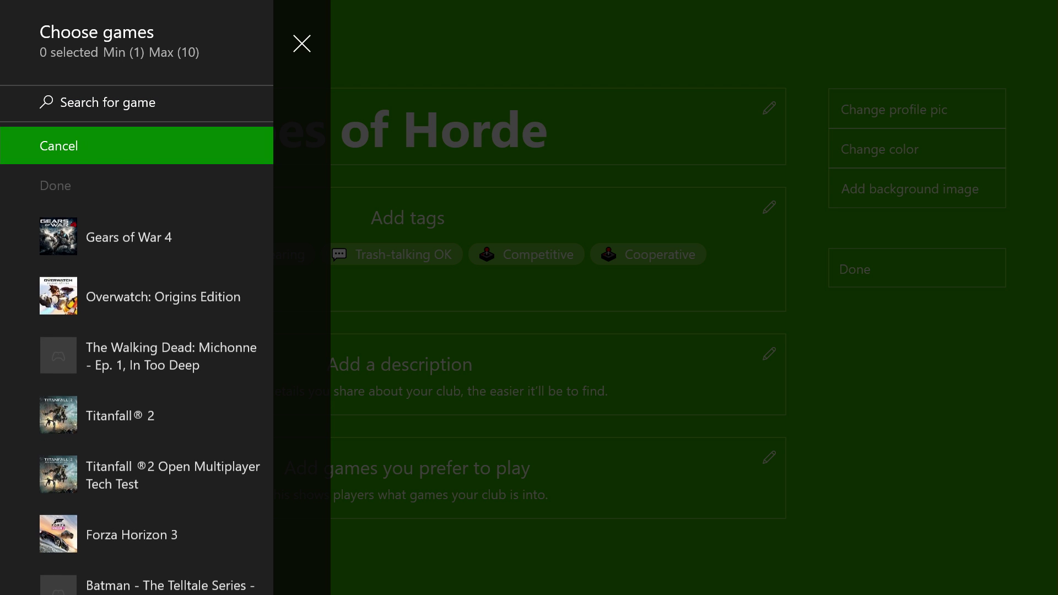
pyautogui.press('Down')
pyautogui.press('Return')
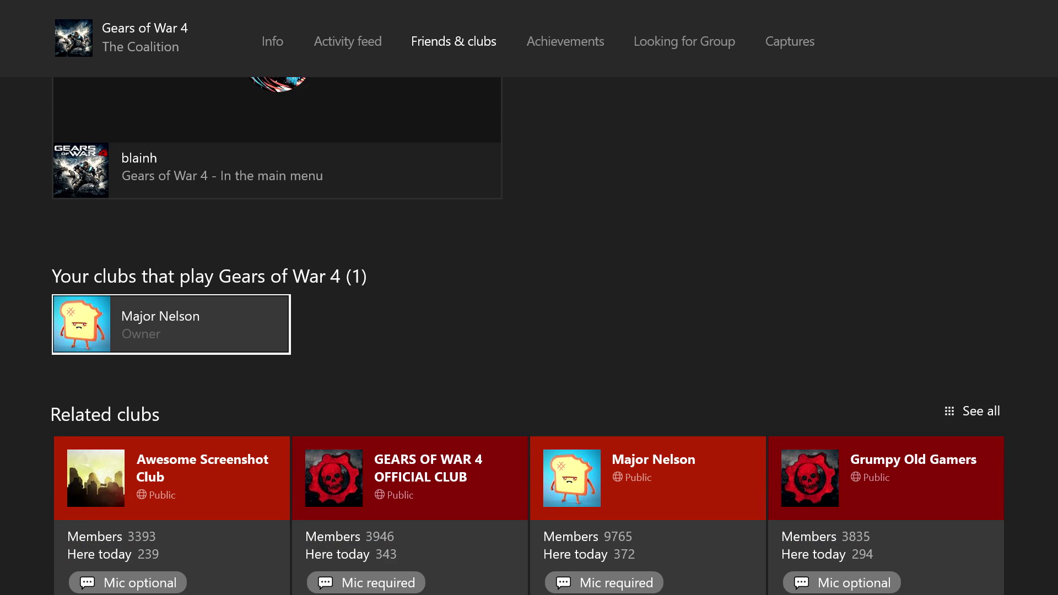
# Step: Browse the Related clubs in the Gears of War 4 hub
pyautogui.press('Down')
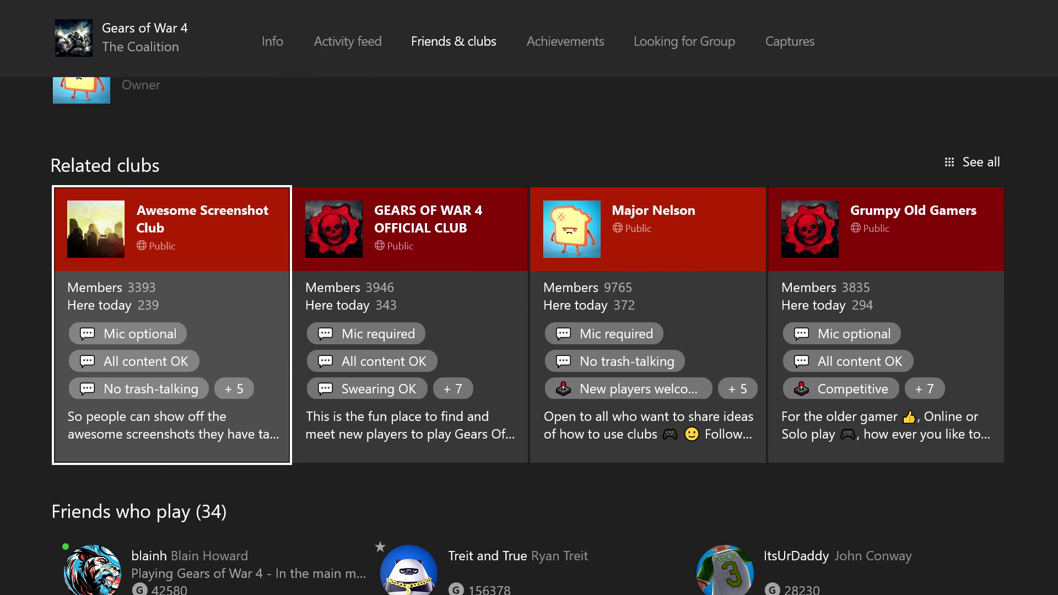
pyautogui.press('Right')
pyautogui.press('Right')
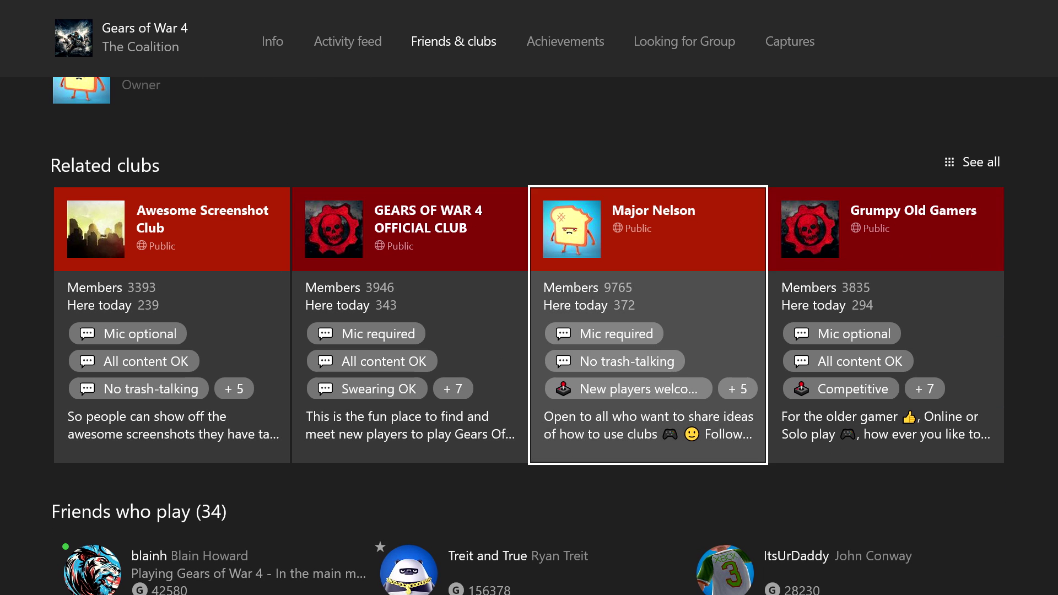
pyautogui.press('Right')
pyautogui.press('Left')
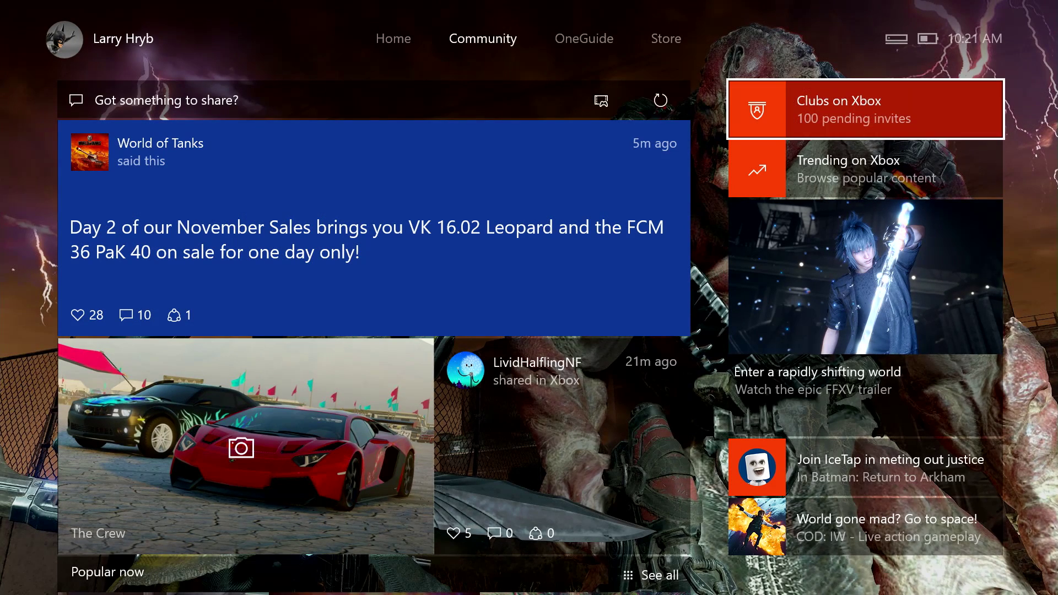
# Step: Go from the clubs overview, past the club invitations, to Find a club
pyautogui.press('Return')
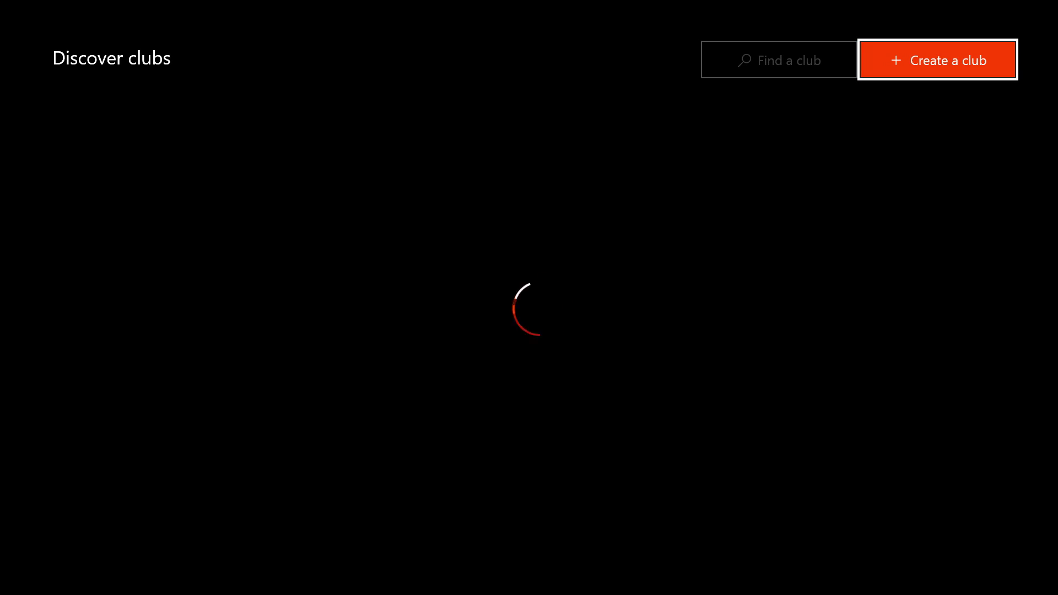
pyautogui.press('Right')
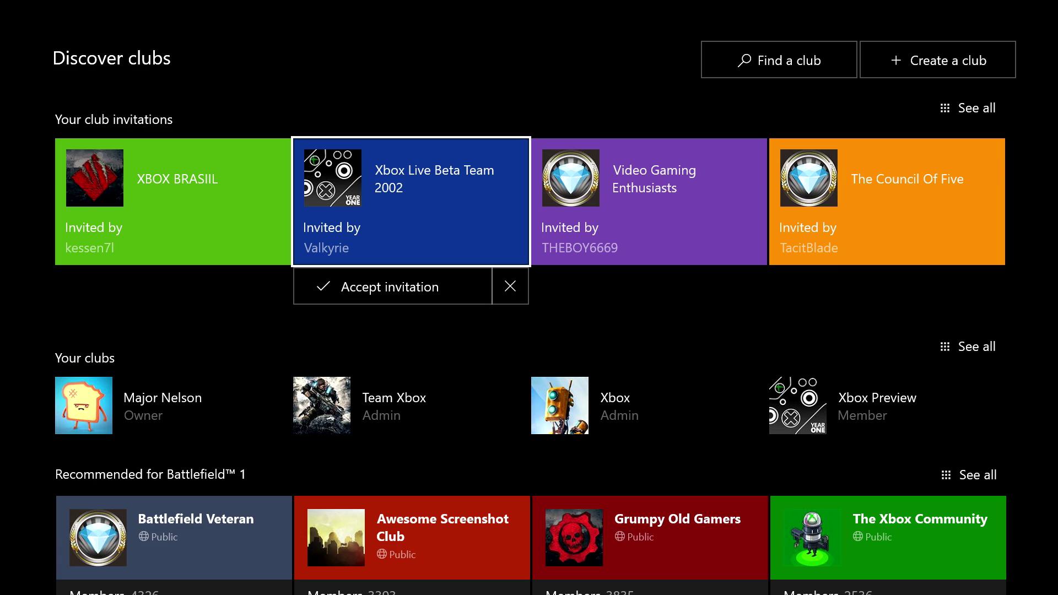
pyautogui.press('Right')
pyautogui.press('Up')
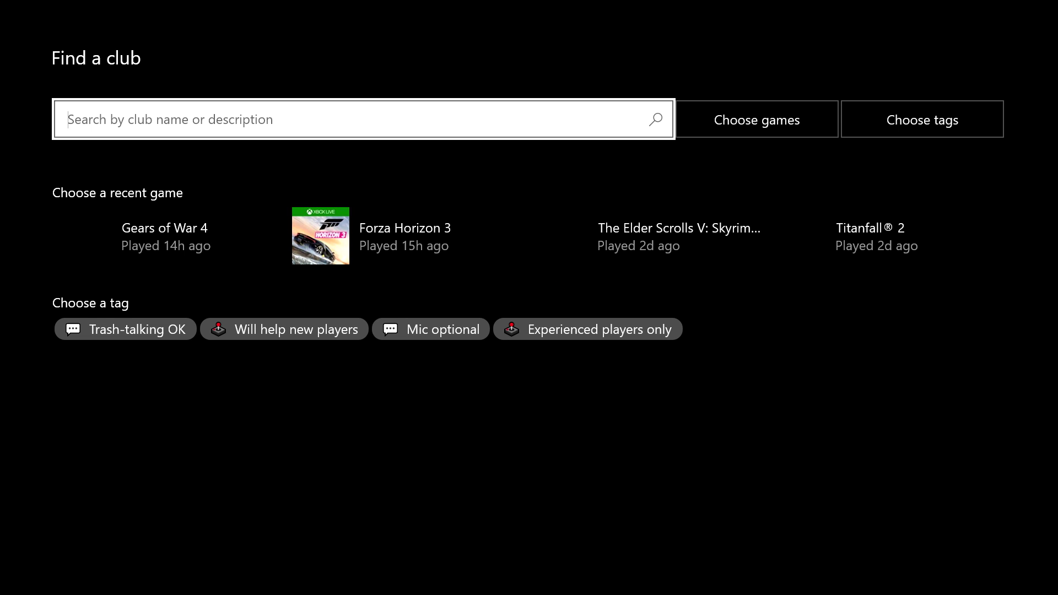
# Step: Search for clubs using the Awesome Screenshot Club name suggestion
pyautogui.press('Right')
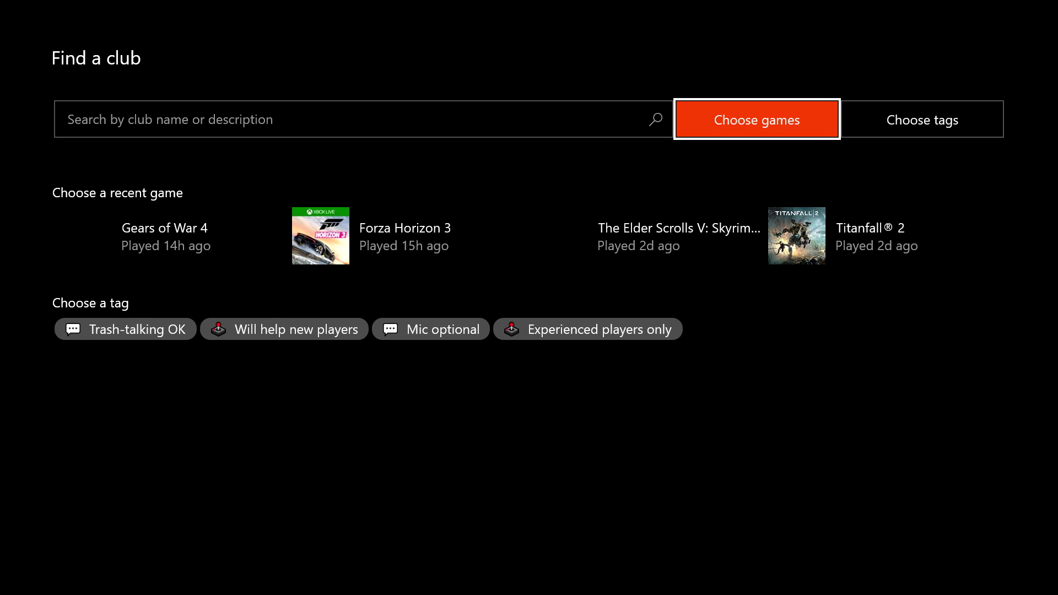
pyautogui.press('Right')
pyautogui.press('Up')
pyautogui.press('Up')
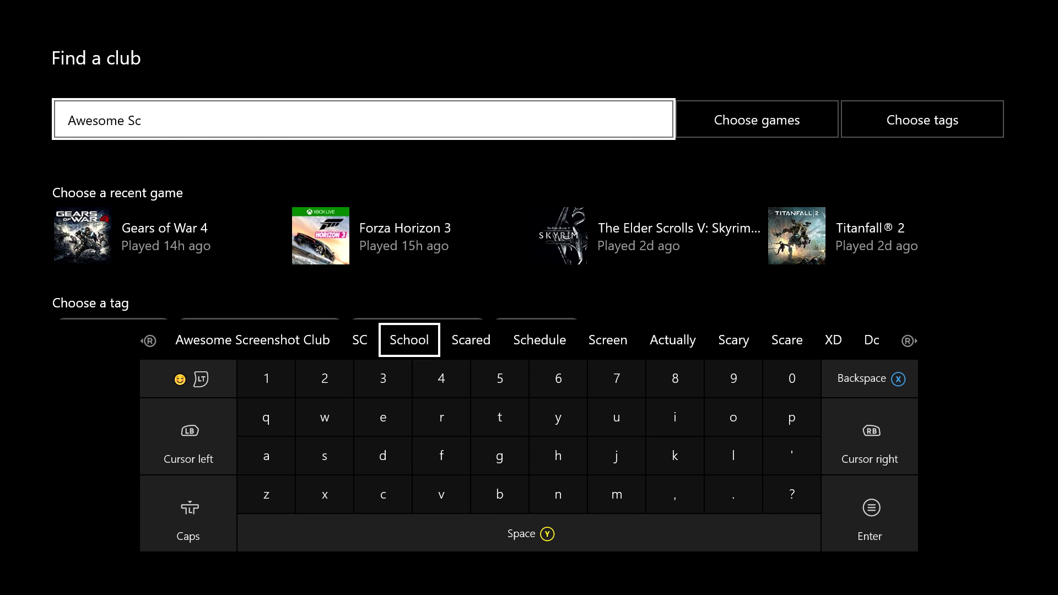
pyautogui.press('Left')
pyautogui.press('Left')
pyautogui.press('Return')
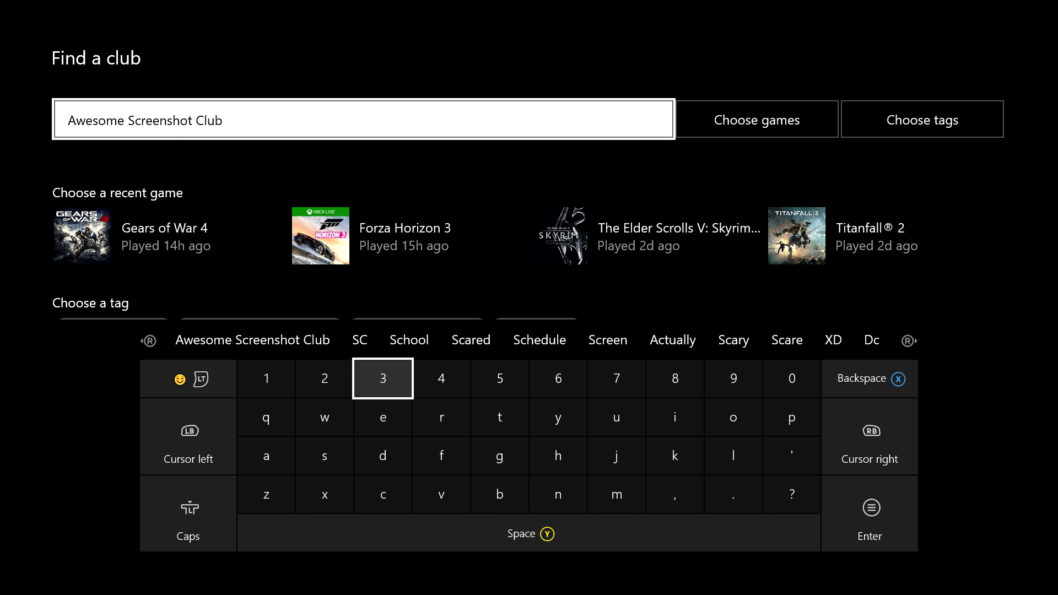
pyautogui.press('Return')
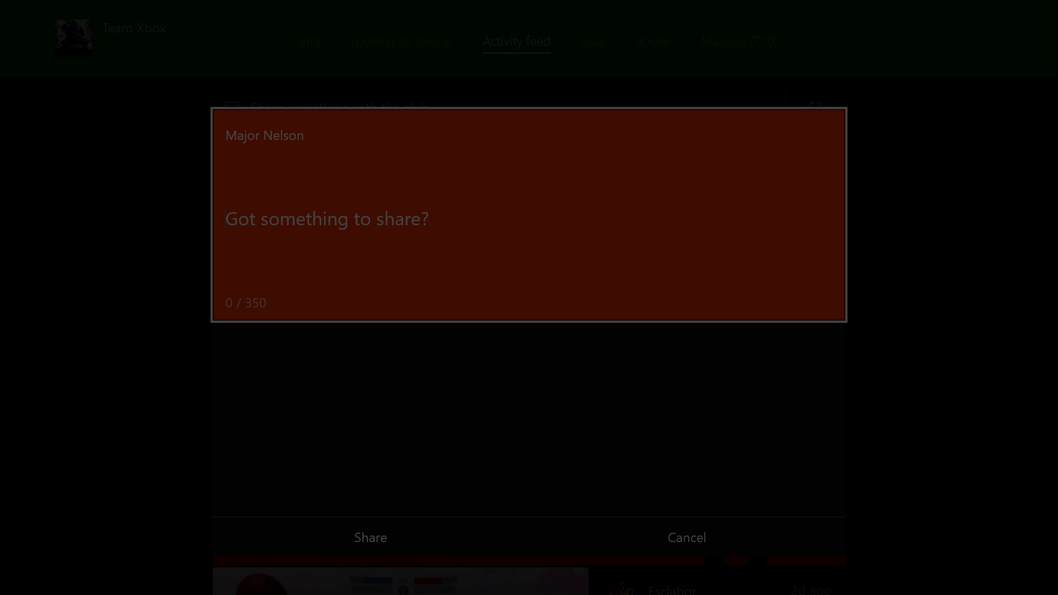
# Step: Browse the achievement carousel for an achievement to attach to the club post
pyautogui.press('Down')
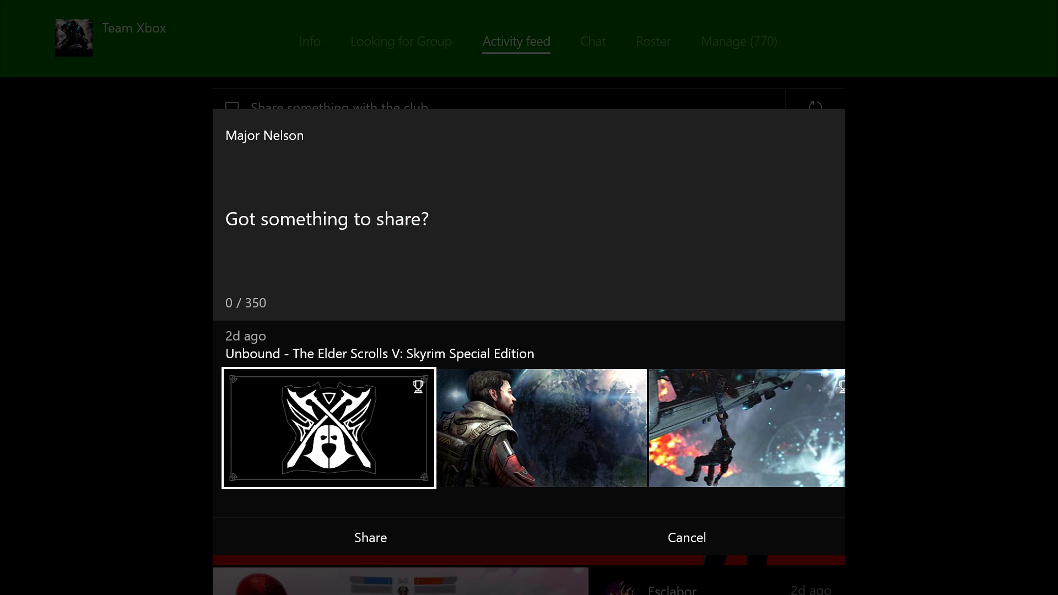
pyautogui.press('Right')
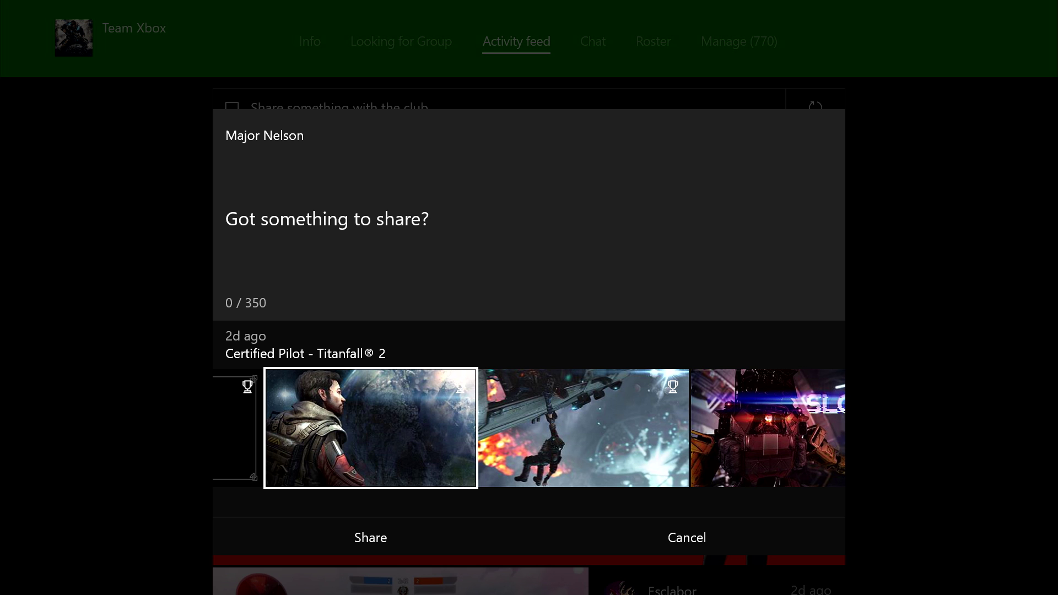
pyautogui.press('Right')
pyautogui.press('Right')
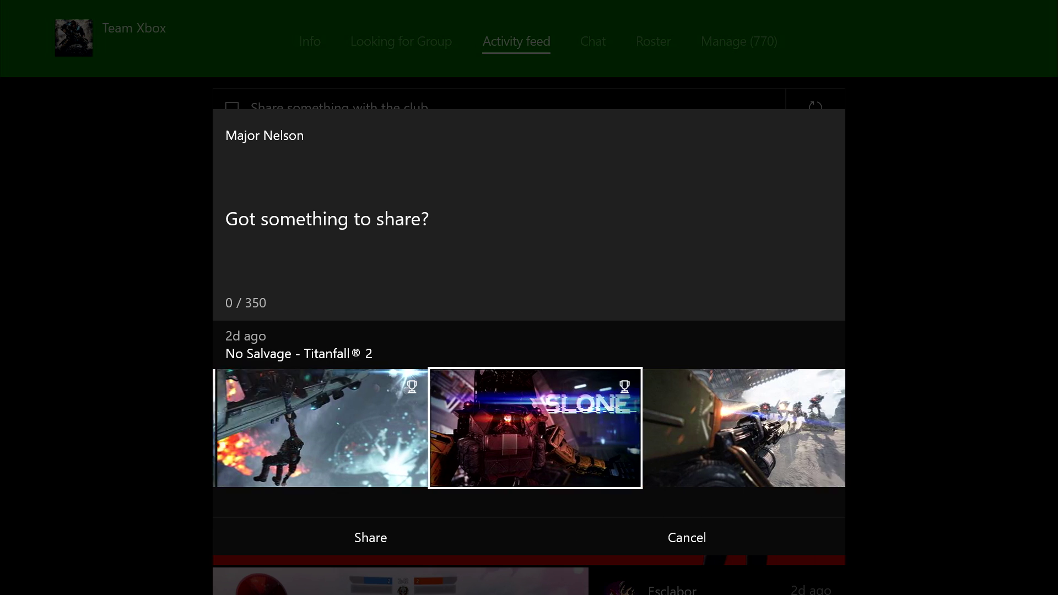
pyautogui.press('Right')
pyautogui.press('Right')
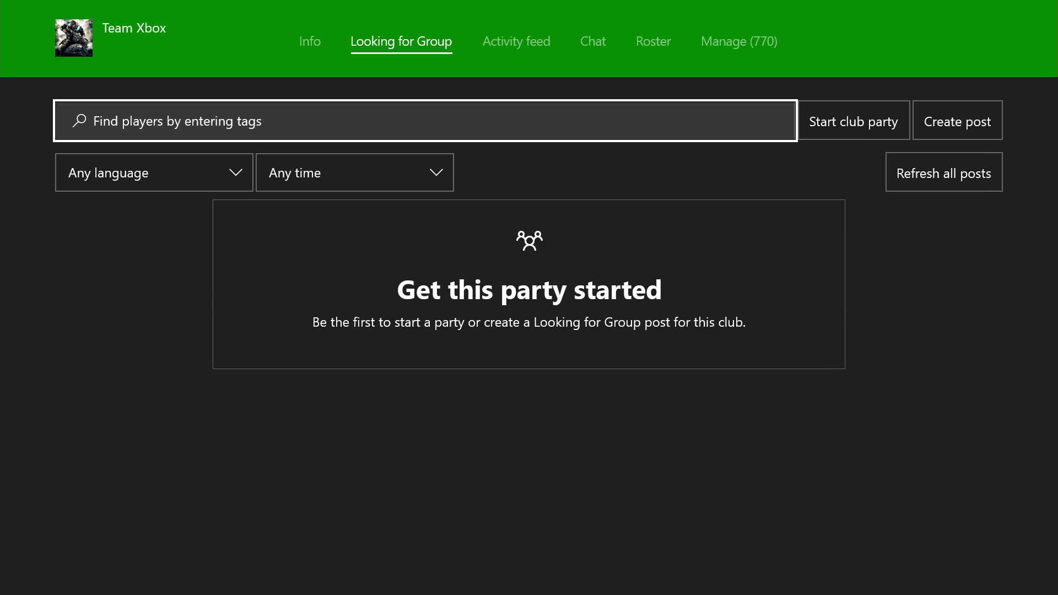
# Step: Create a Looking for Group post with Gears of War 4 as its game
pyautogui.press('Right')
pyautogui.press('Right')
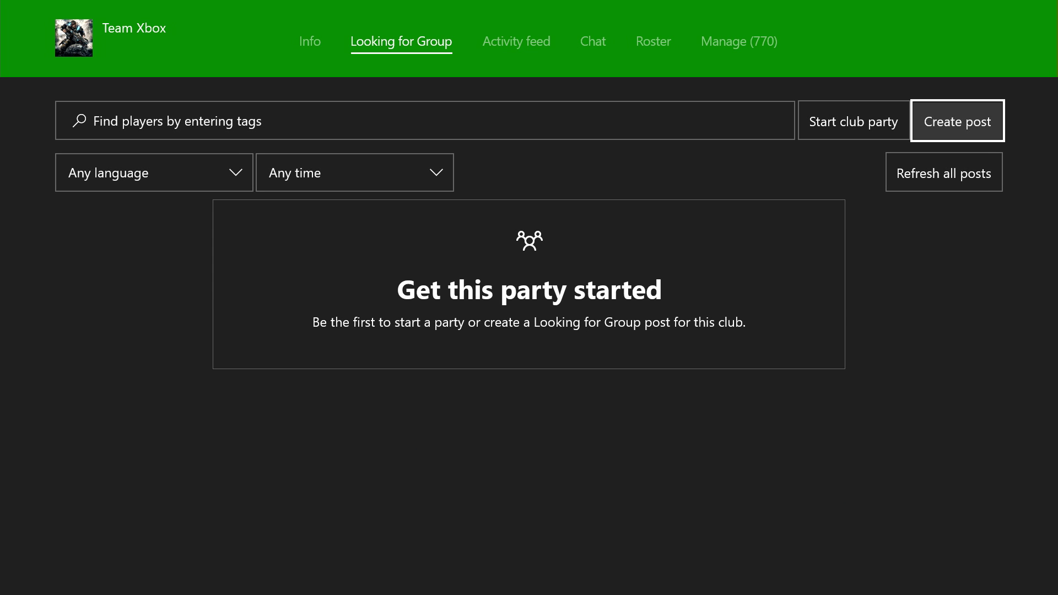
pyautogui.press('Return')
pyautogui.press('Down')
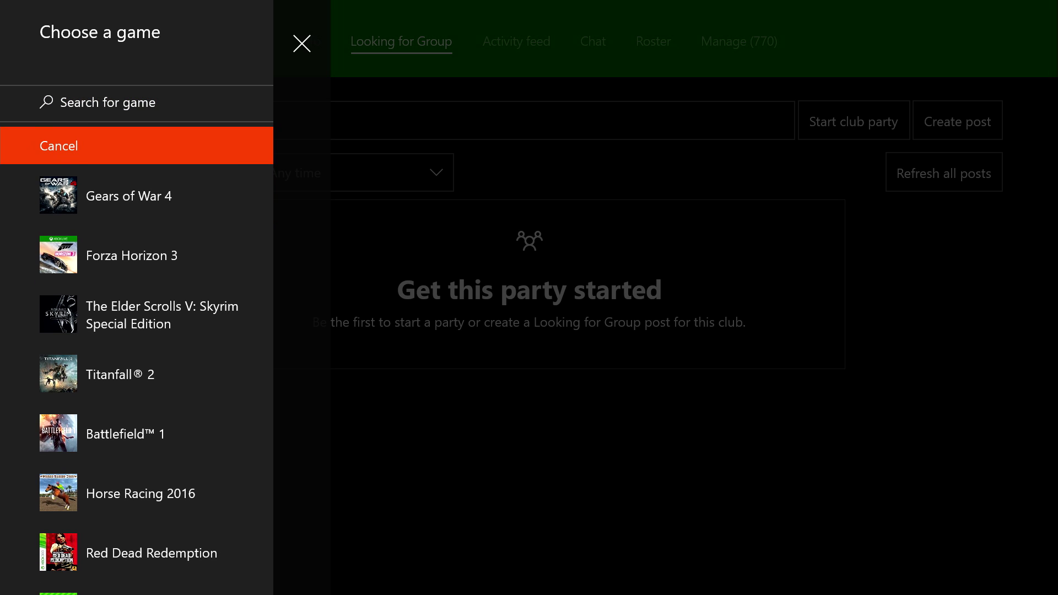
pyautogui.press('Down')
pyautogui.press('Return')
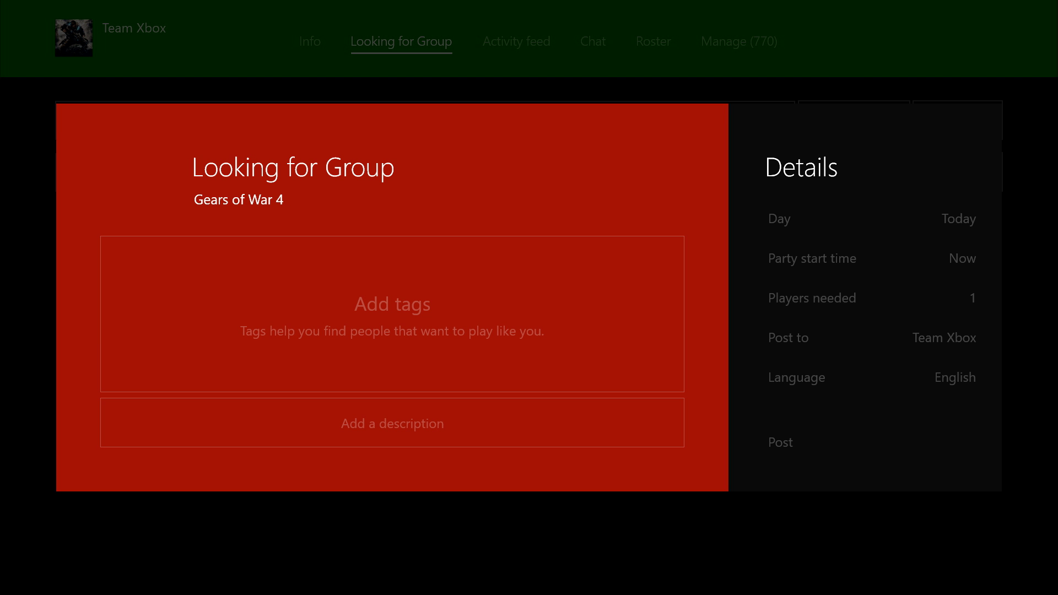
# Step: Review the post's Details list, then move to the club's Manage (770) page
pyautogui.press('Down')
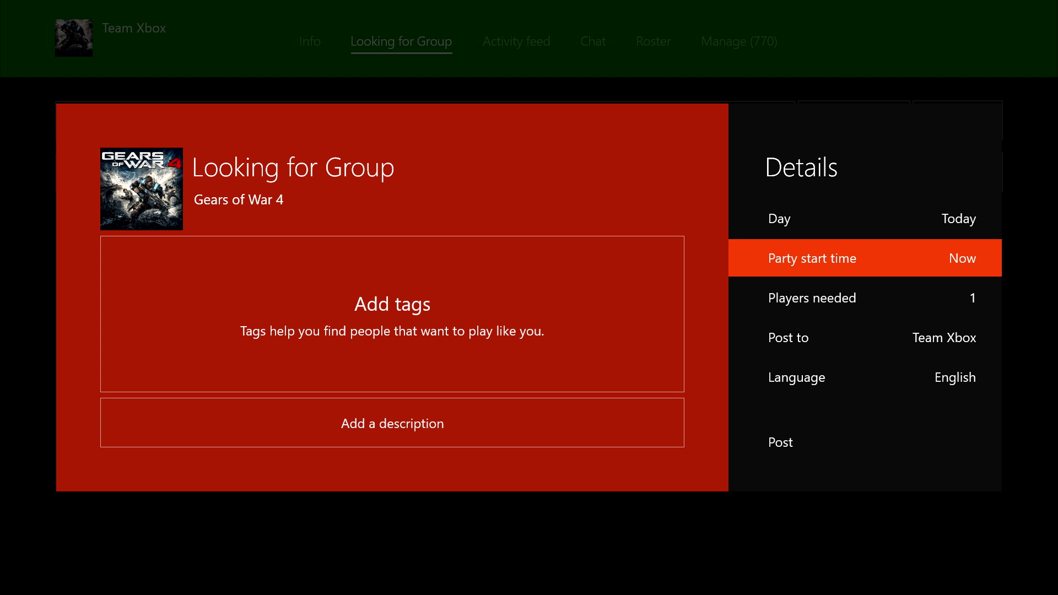
pyautogui.press('Down')
pyautogui.press('Down')
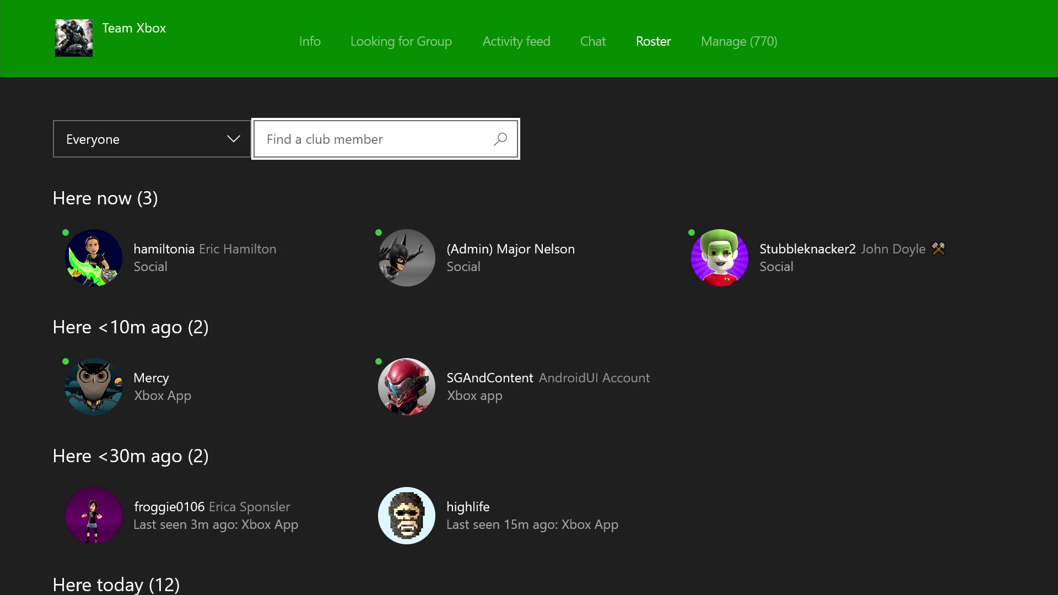
pyautogui.press('Right')
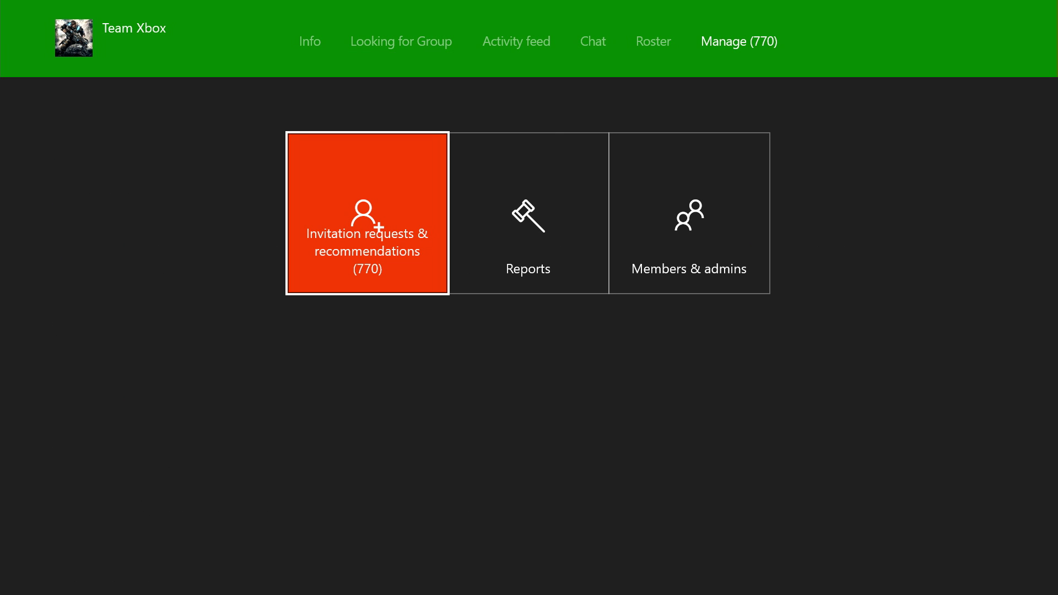
# Step: Move to the Reports tile on the club's Manage page
pyautogui.press('Right')
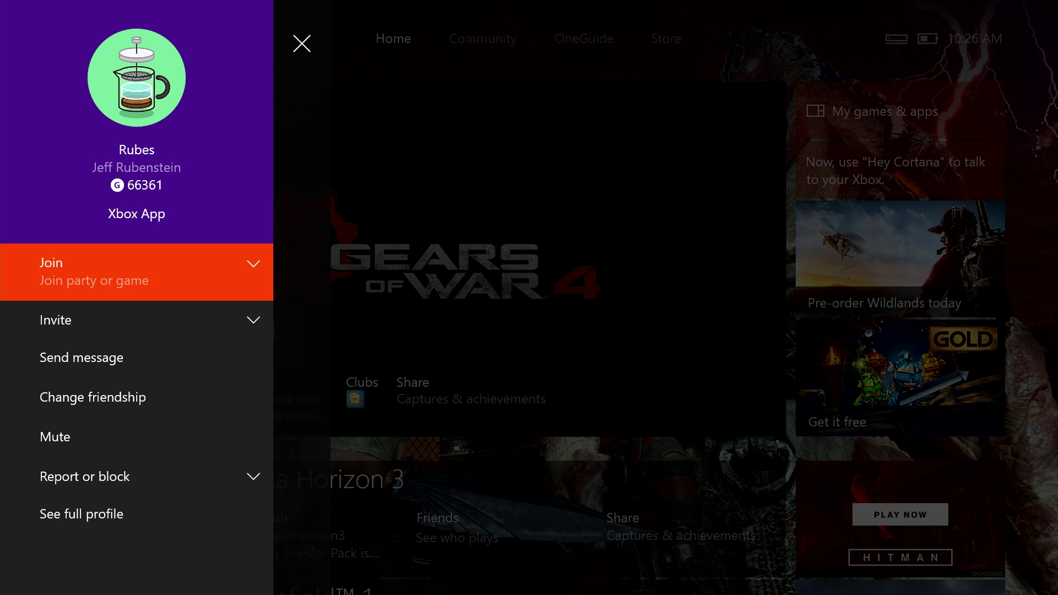
# Step: Open Rubes's full profile and browse down to the first club under Following & clubs
pyautogui.press('Up')
pyautogui.press('Return')
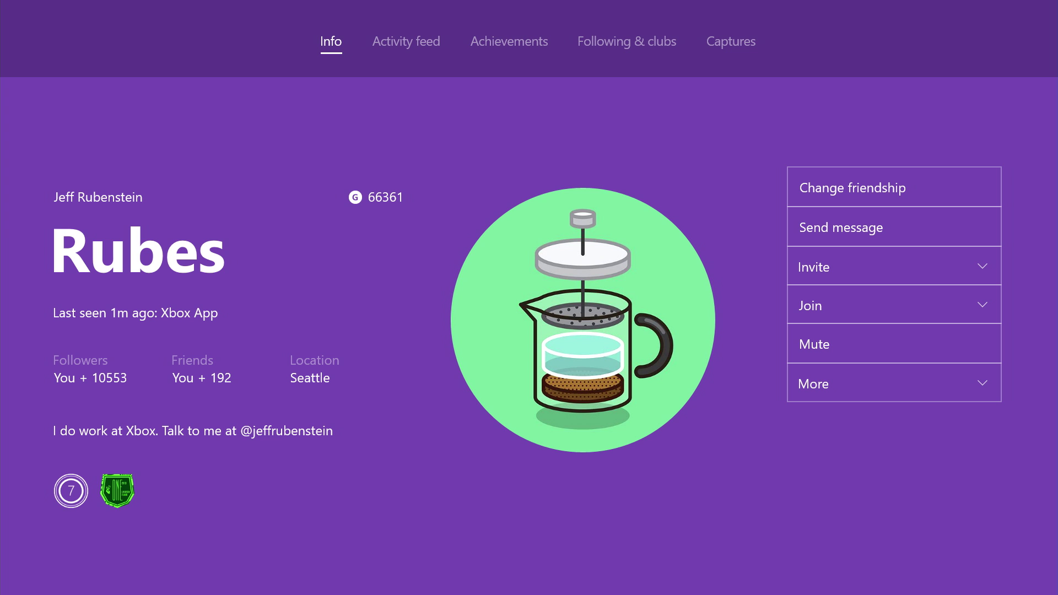
pyautogui.press('Right')
pyautogui.press('Right')
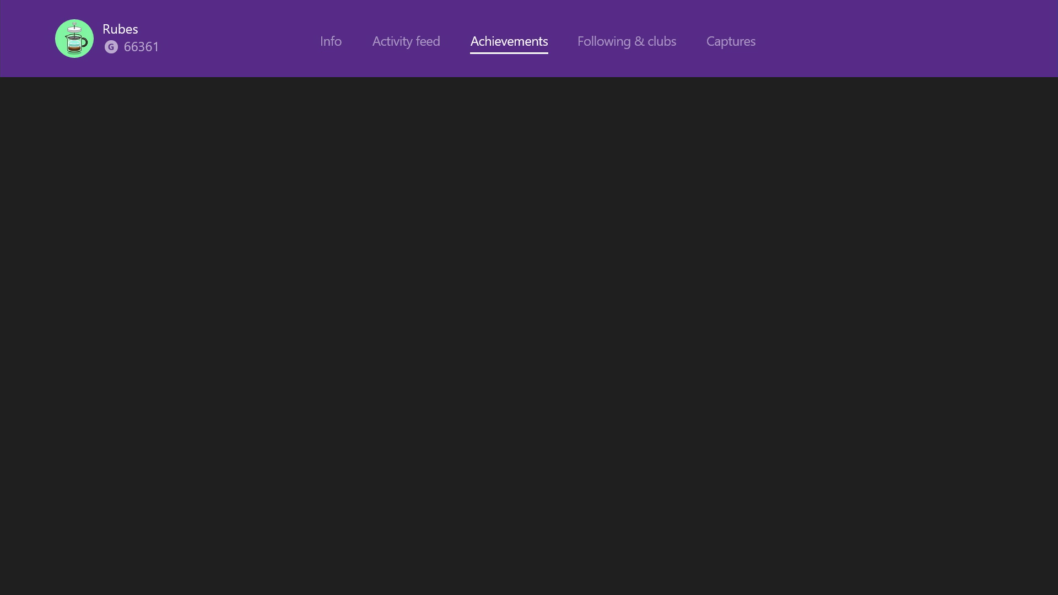
pyautogui.press('Right')
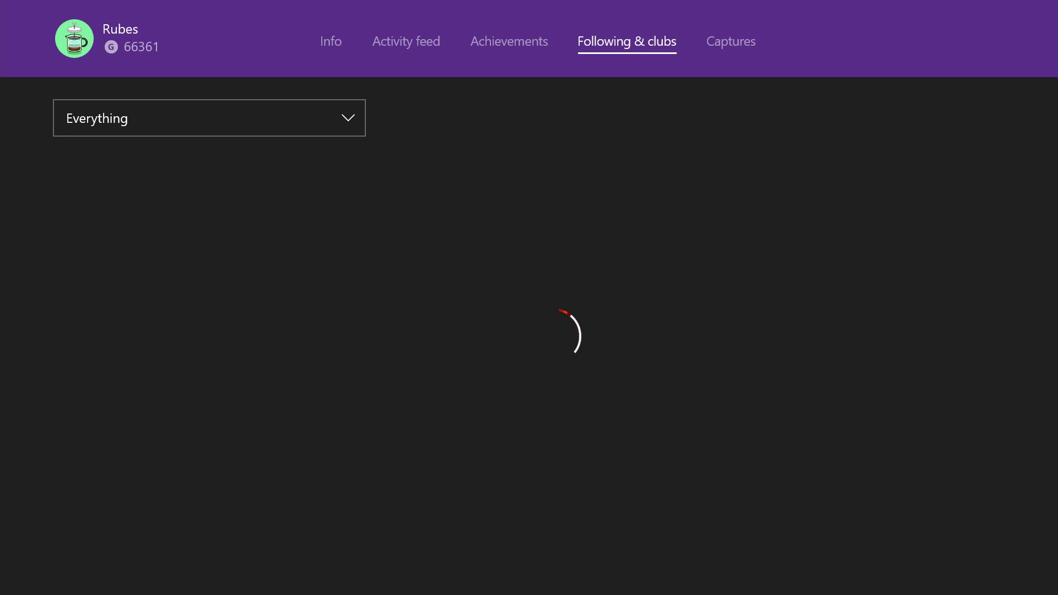
pyautogui.press('Down')
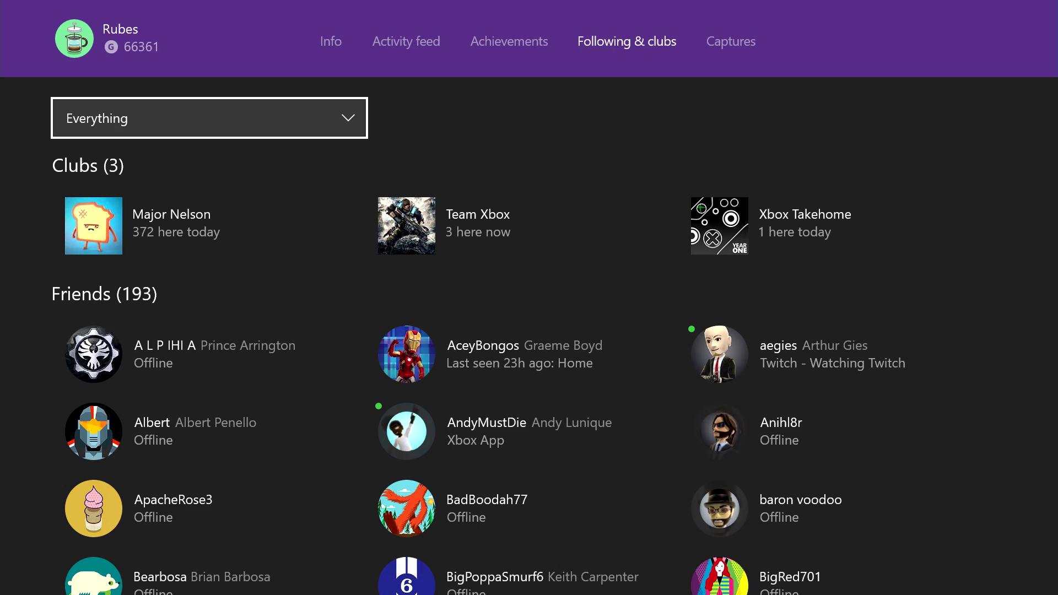
pyautogui.press('Down')
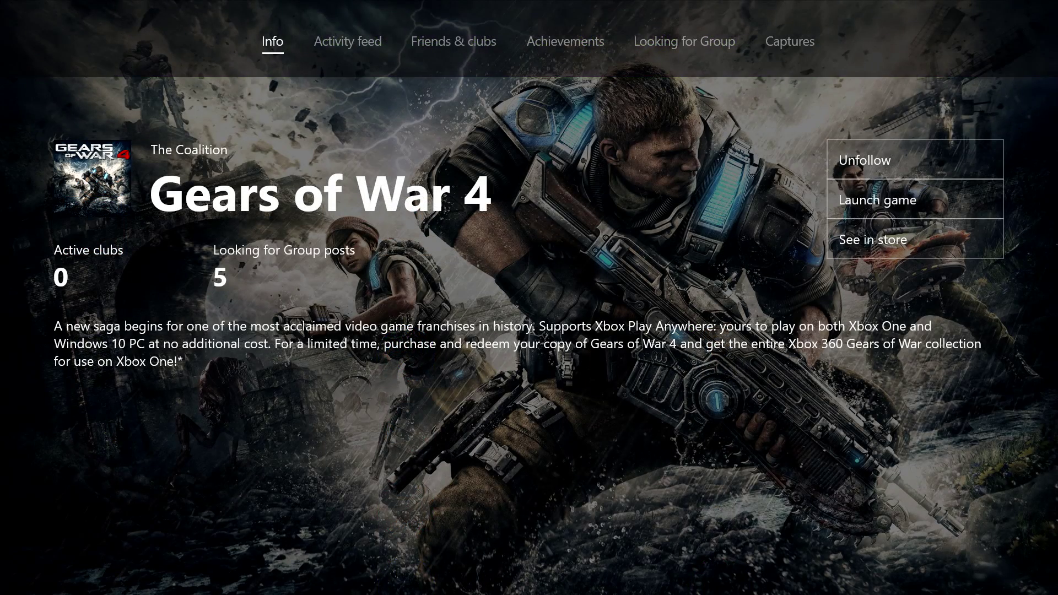
# Step: Browse the Related clubs cards on the Gears of War 4 Friends & clubs tab
pyautogui.press('Right')
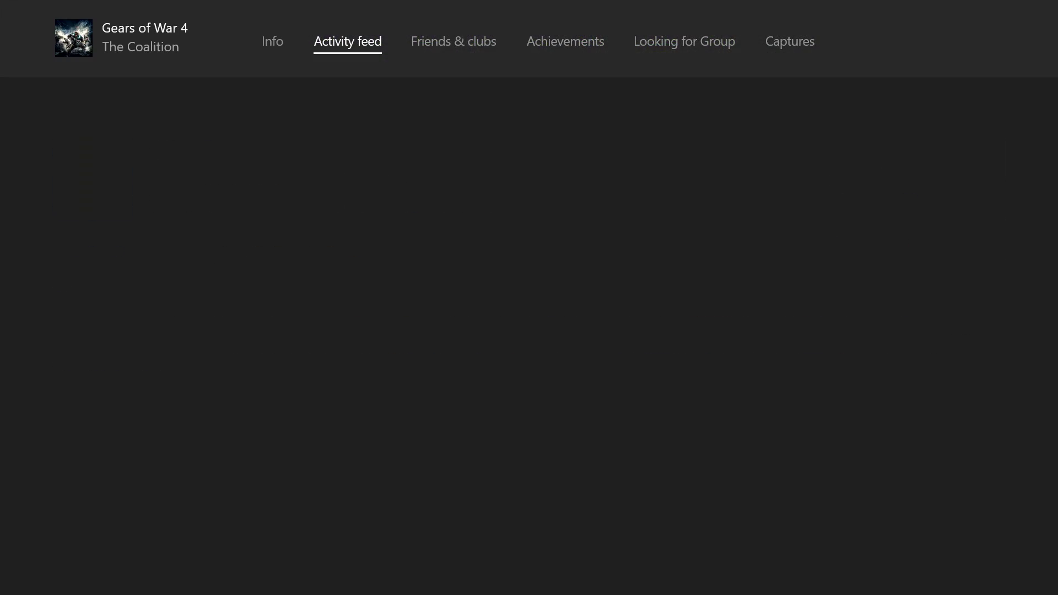
pyautogui.press('Right')
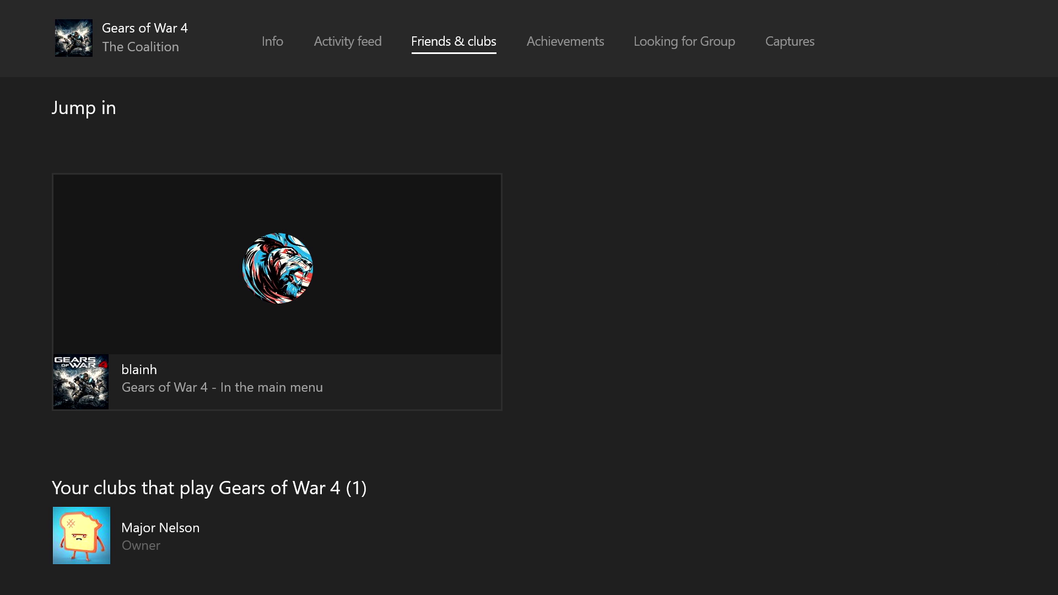
pyautogui.press('Down')
pyautogui.press('Down')
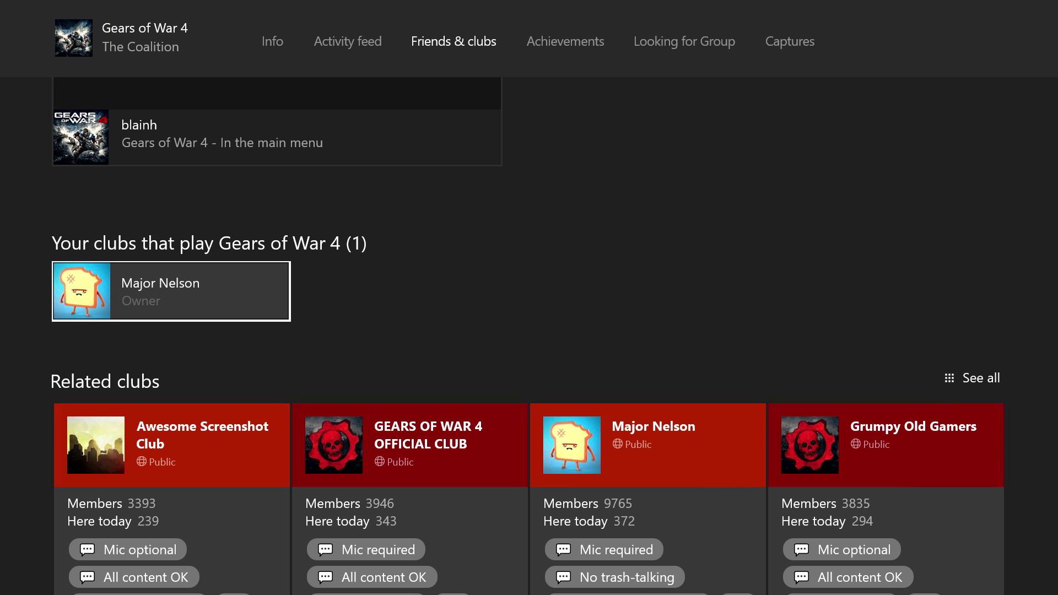
pyautogui.press('Down')
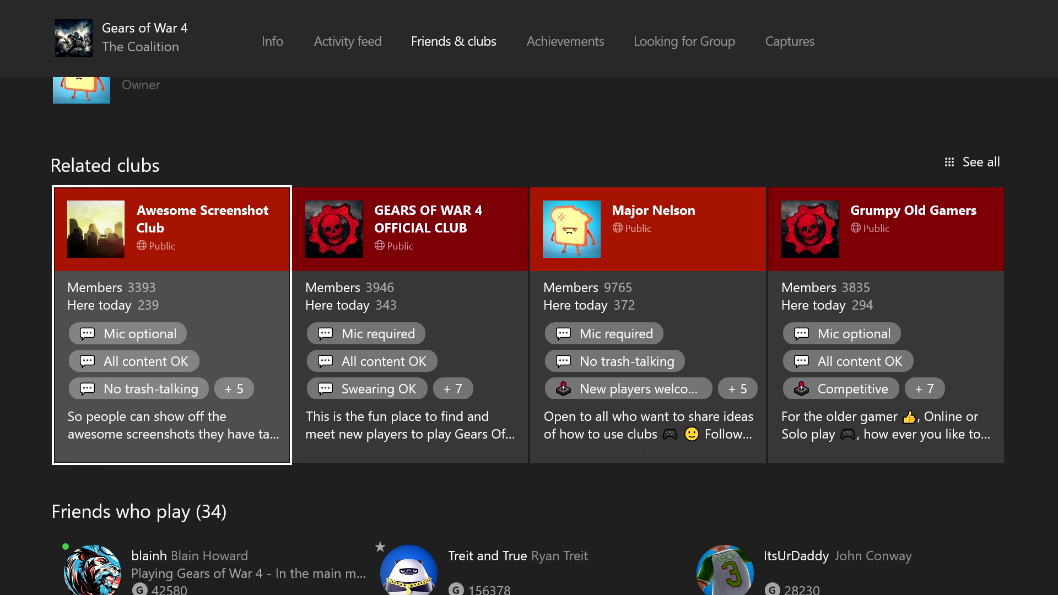
pyautogui.press('Right')
pyautogui.press('Right')
pyautogui.press('Right')
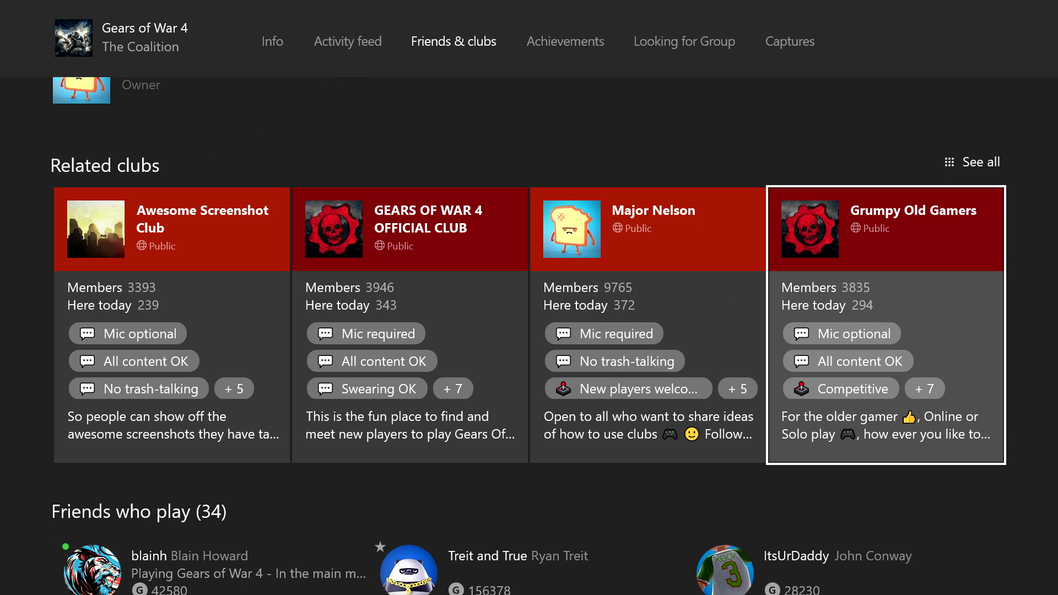
pyautogui.press('Left')
pyautogui.press('Left')
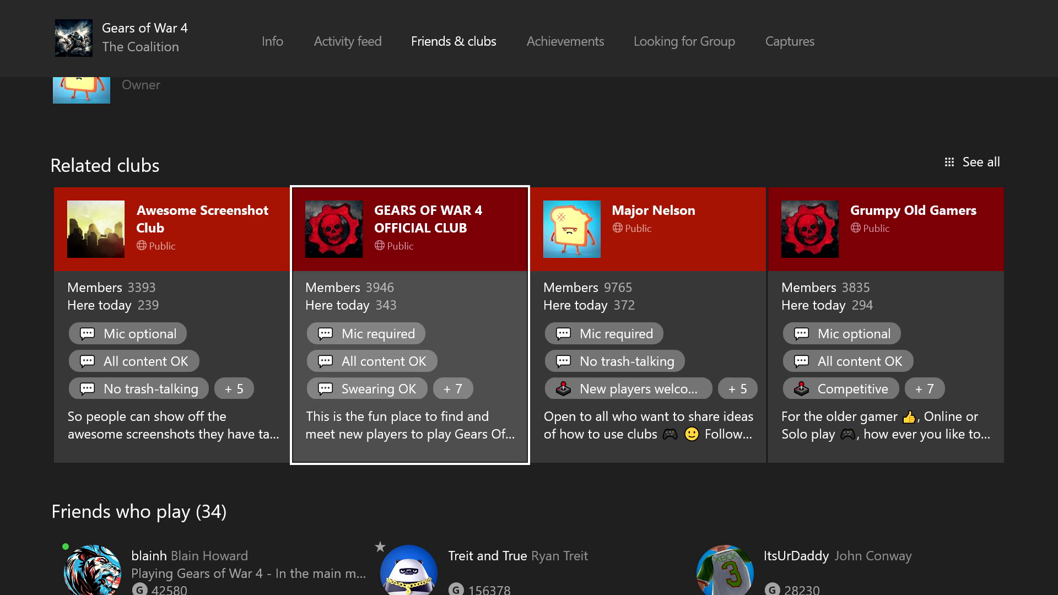